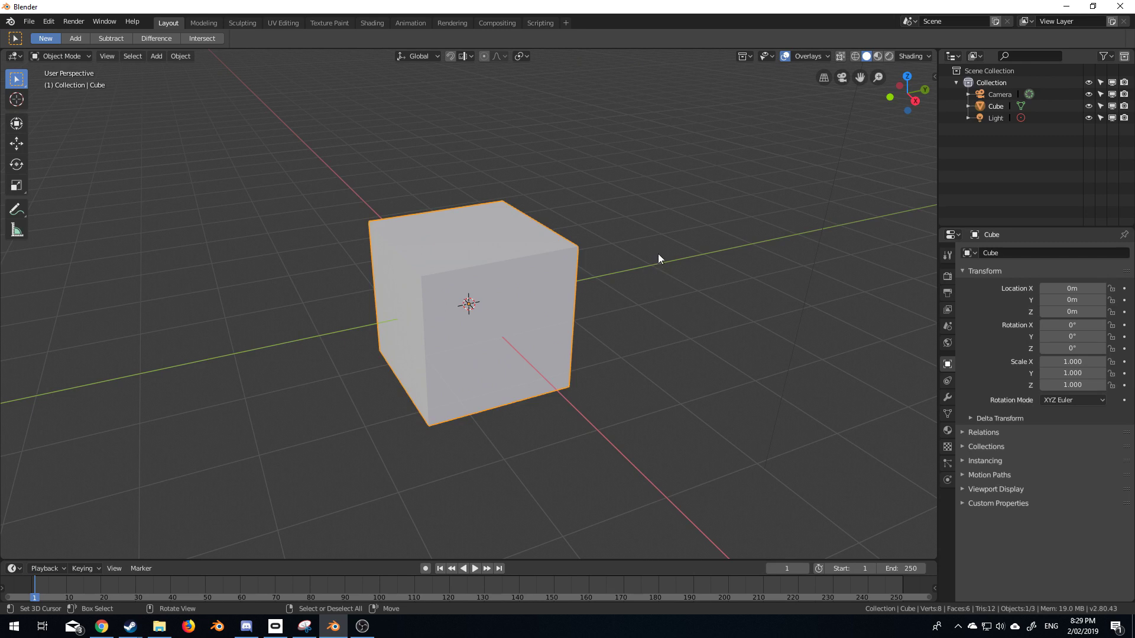
Drop the 3D cursor in empty space just right of the default cube.
shift+right_click(662, 236)
In the cube's Edit Mode, activate the Spin tool, use Face select, and select only the top face.
key(Tab)
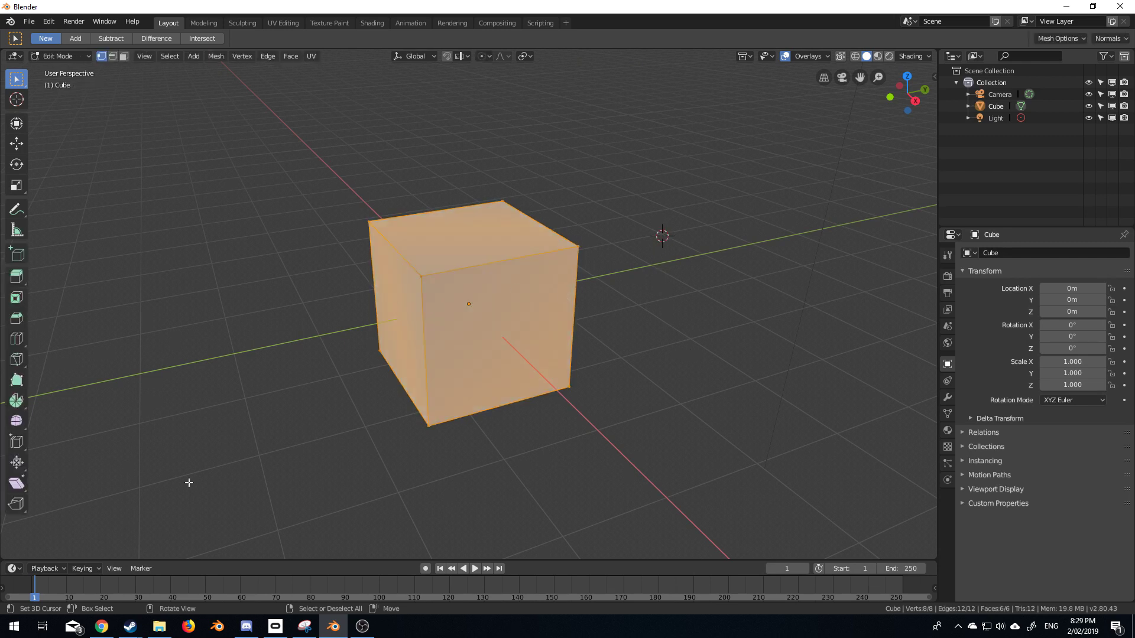
scroll(760, 326, down, 1)
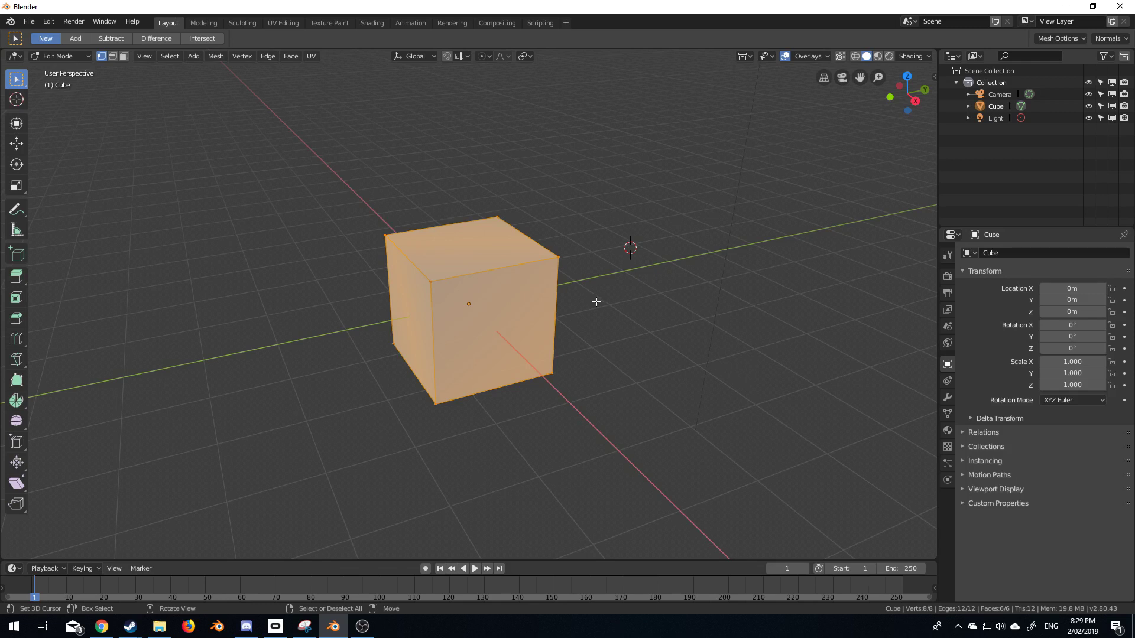
click(23, 402)
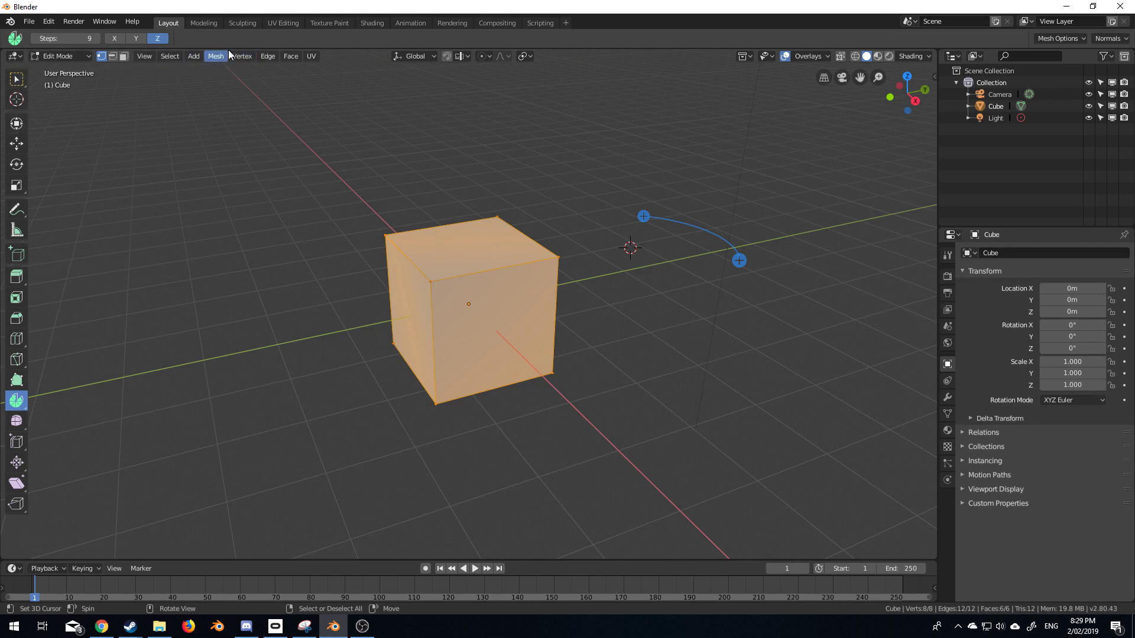
click(123, 56)
click(450, 241)
Lower the cube's top face along Z into a flat slab.
key(g)
key(z)
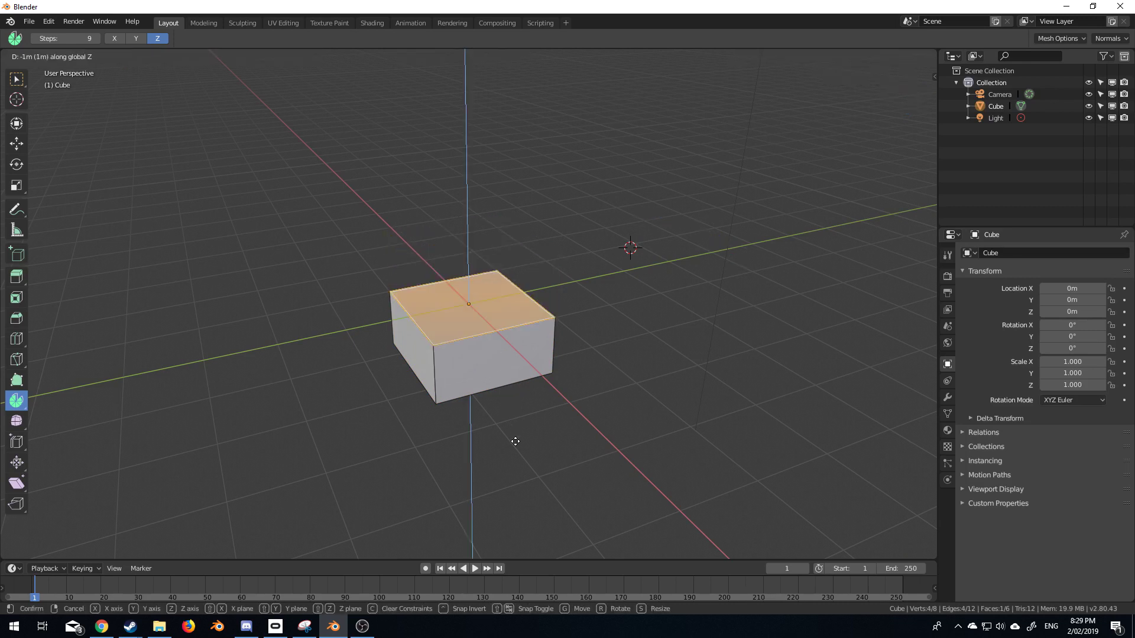
click(513, 423)
In a zoomed Right view, set the 3D cursor level with the top face, to its right.
key(KP_3)
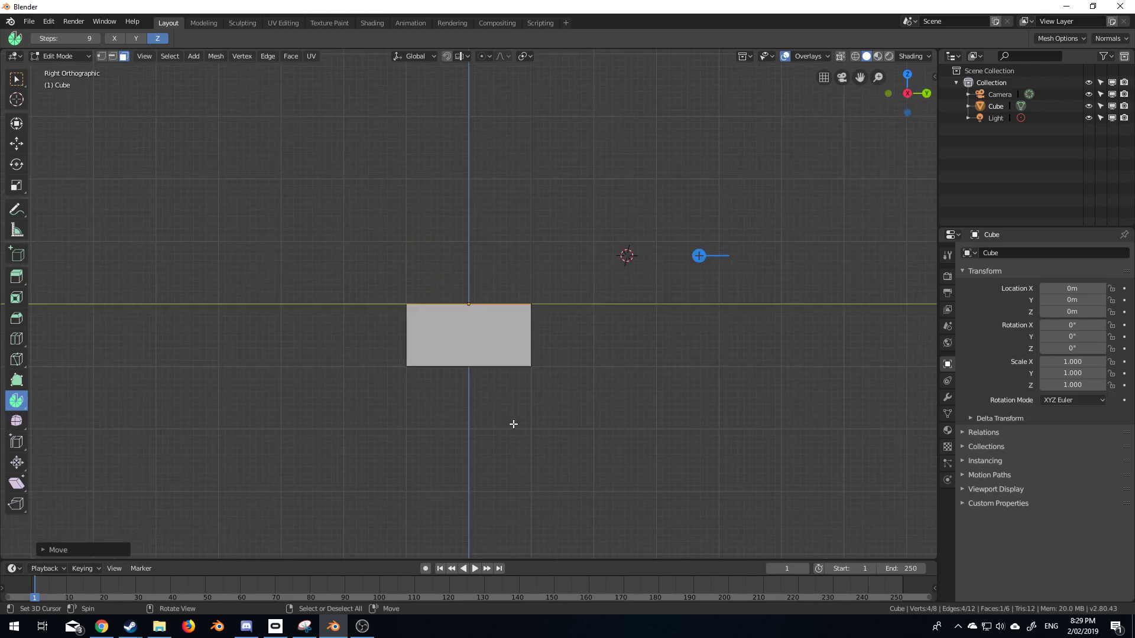
scroll(513, 423, up, 3)
shift+middle_drag(719, 324, 674, 357)
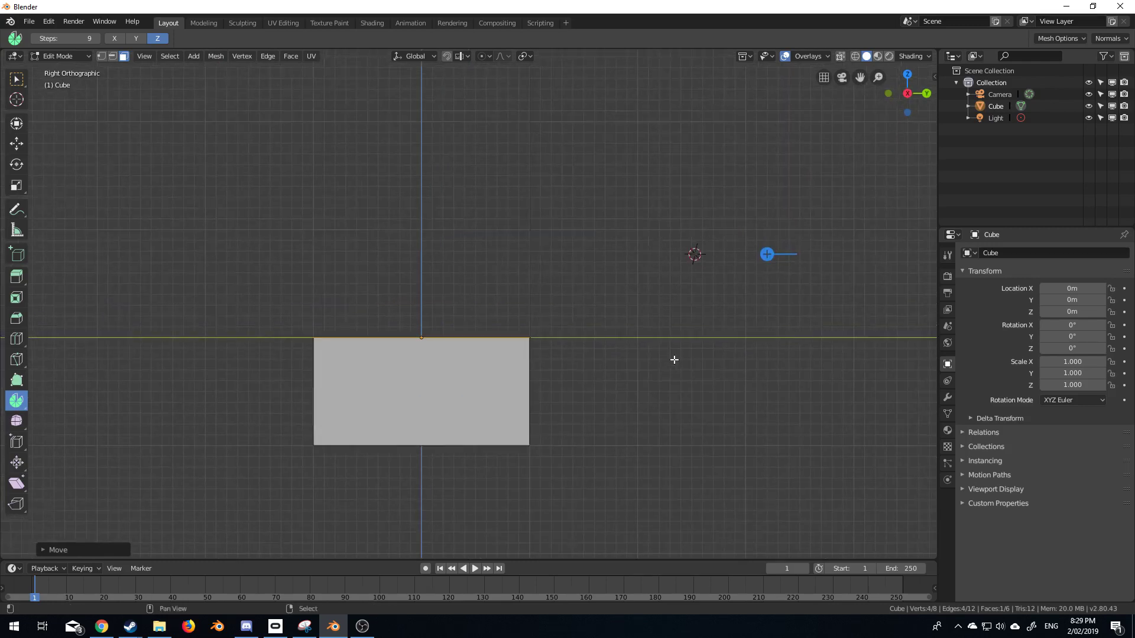
click(637, 337)
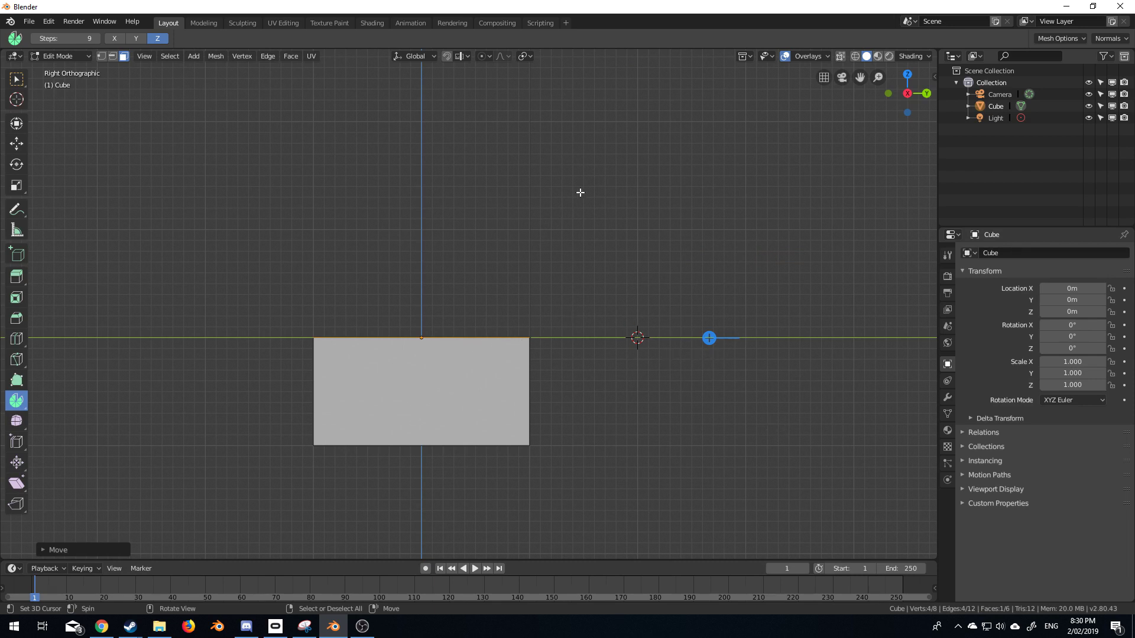
Toggle the Spin axis to X then Y and spin the top face into a 9-segment, roughly 90° arc.
click(113, 39)
click(143, 41)
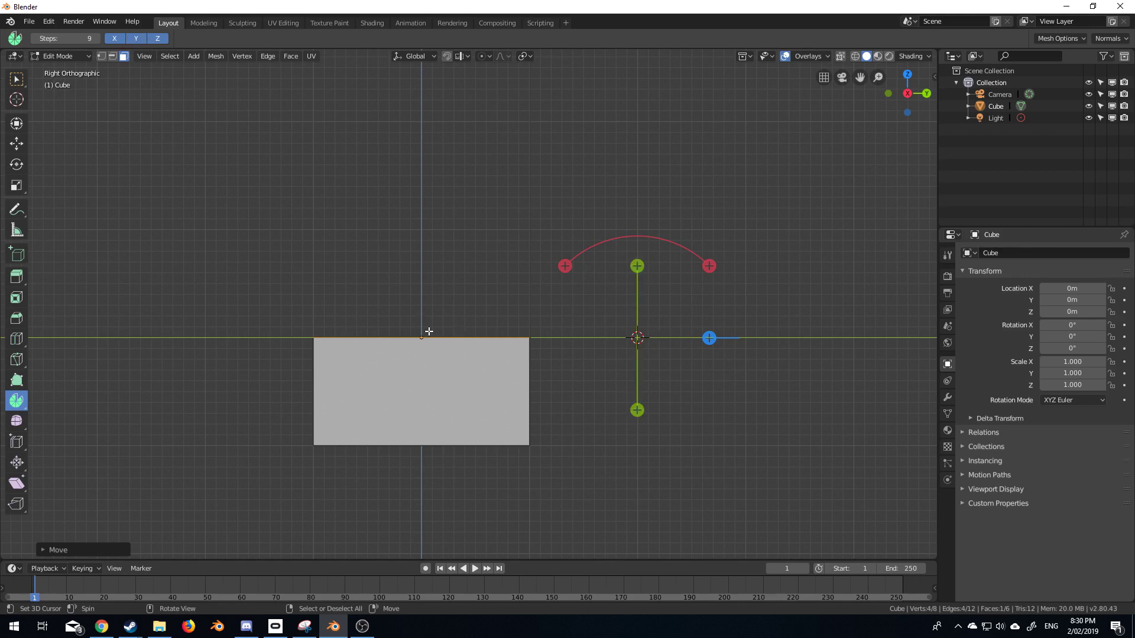
drag(565, 265, 692, 279)
middle_drag(691, 279, 630, 374)
From Top view, move the pivot and spin the end face into a second arched bend.
key(KP_7)
scroll(685, 355, up, 2)
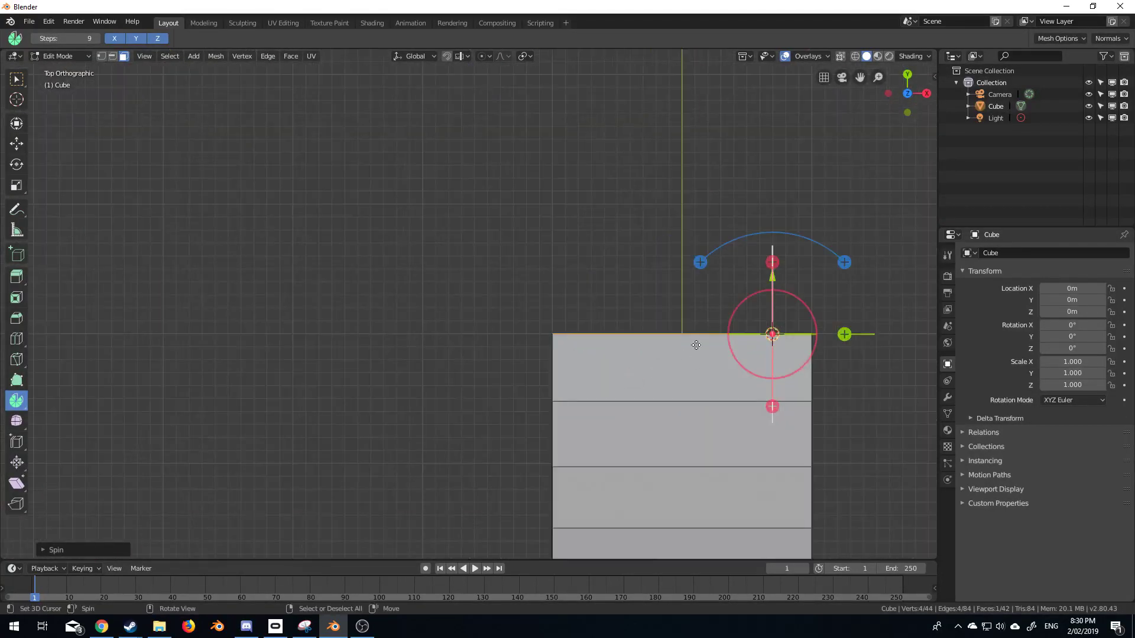
ctrl+scroll(694, 337, down, 5)
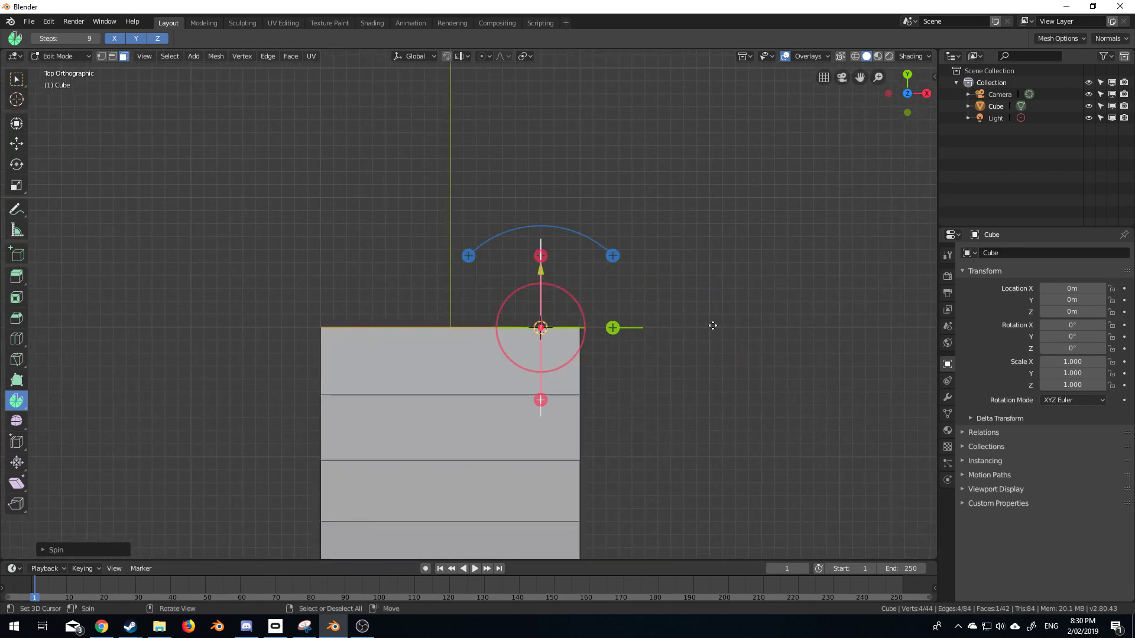
click(710, 326)
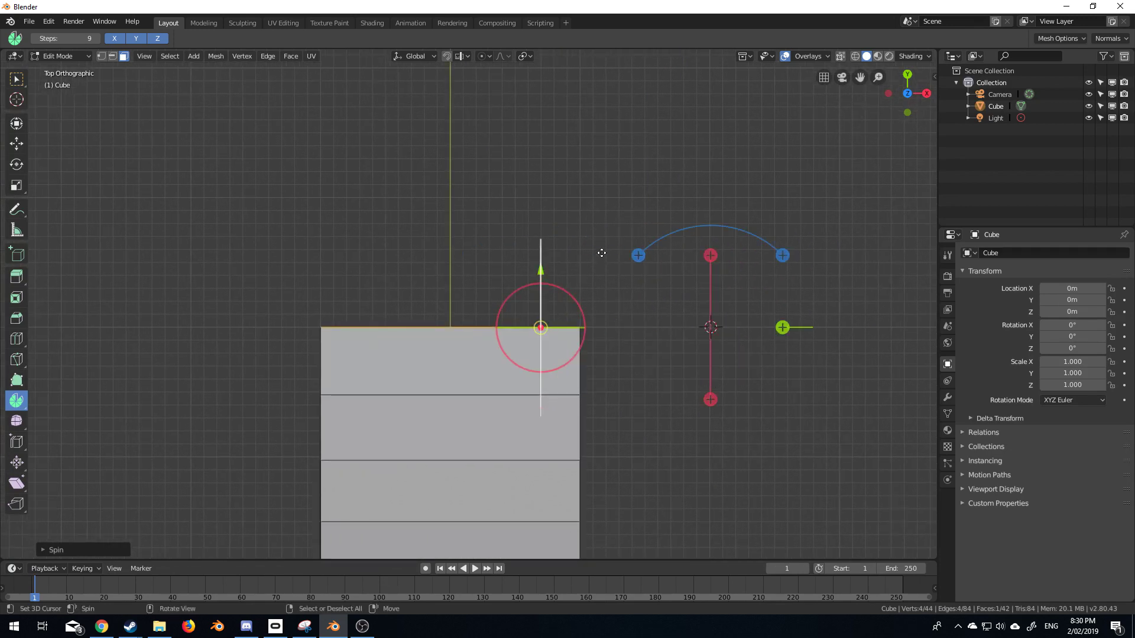
drag(783, 255, 844, 449)
middle_drag(843, 449, 480, 402)
scroll(717, 327, down, 5)
key(ctrl+Tab)
Return to Object Mode and snap the 3D cursor to the world origin.
click(479, 406)
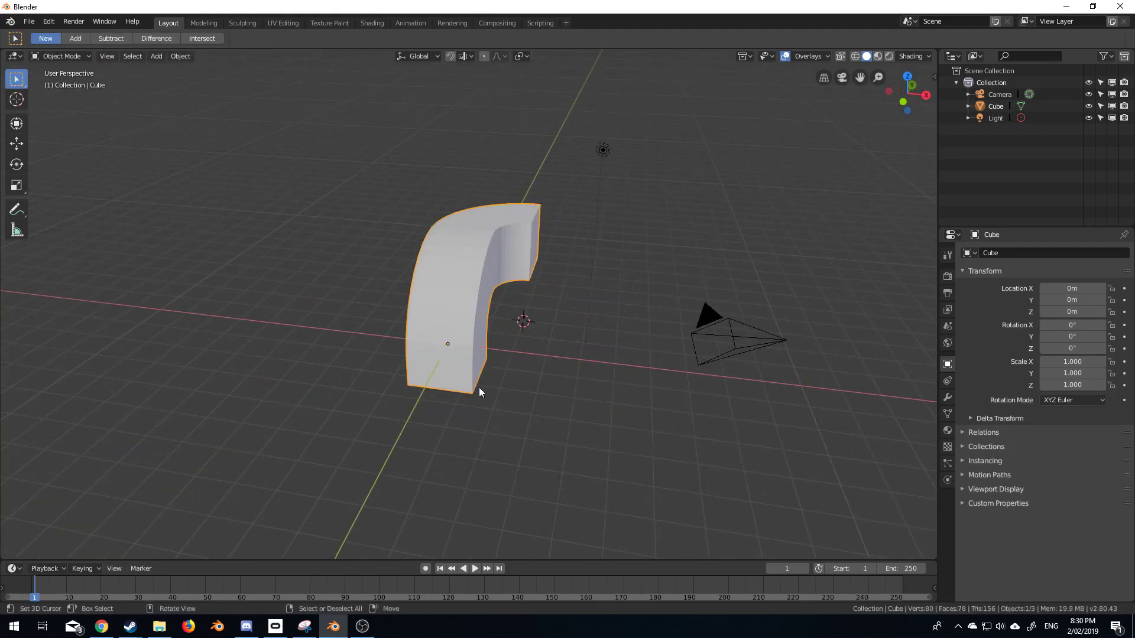
key(shift+a)
key(shift+s)
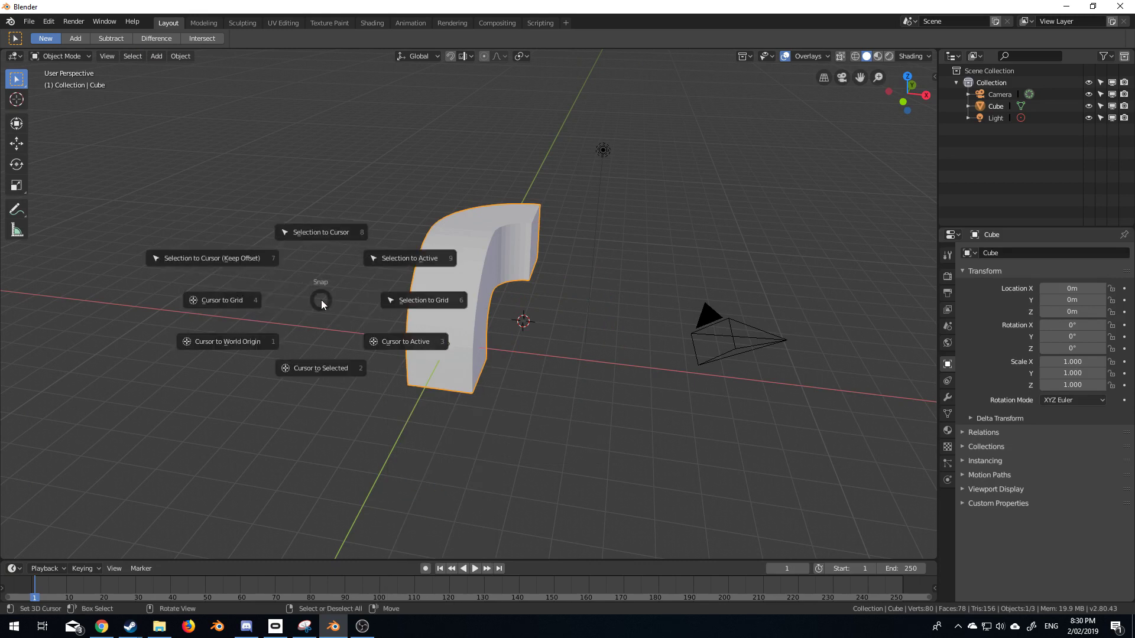
click(253, 342)
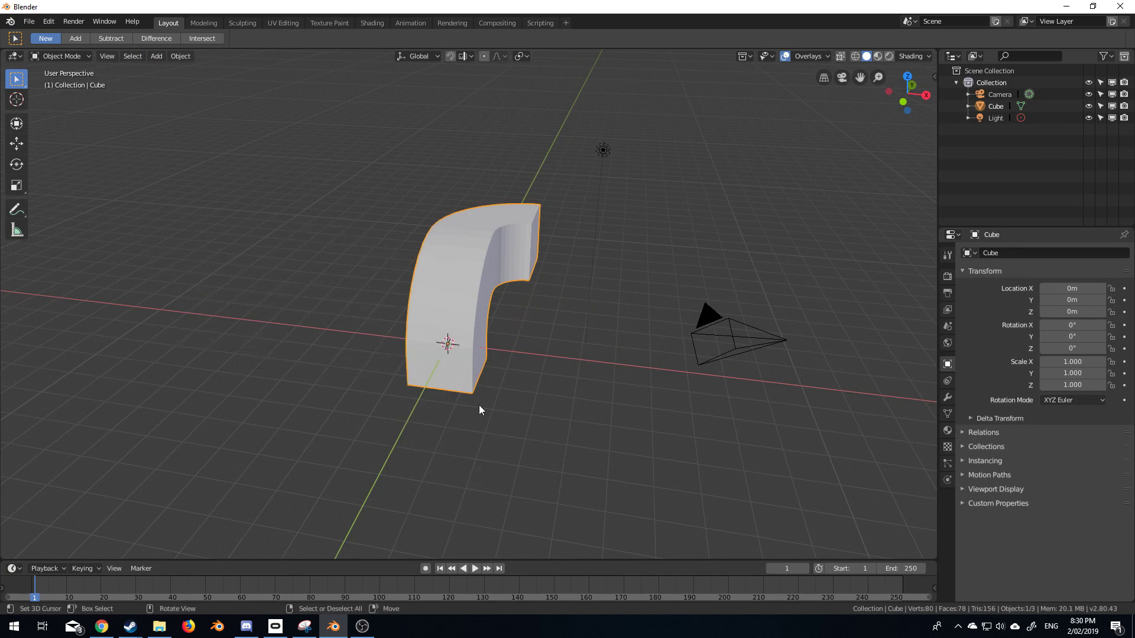
Add a mesh cylinder at the world origin and enter its Edit Mode.
key(shift+a)
mouse_move(547, 392)
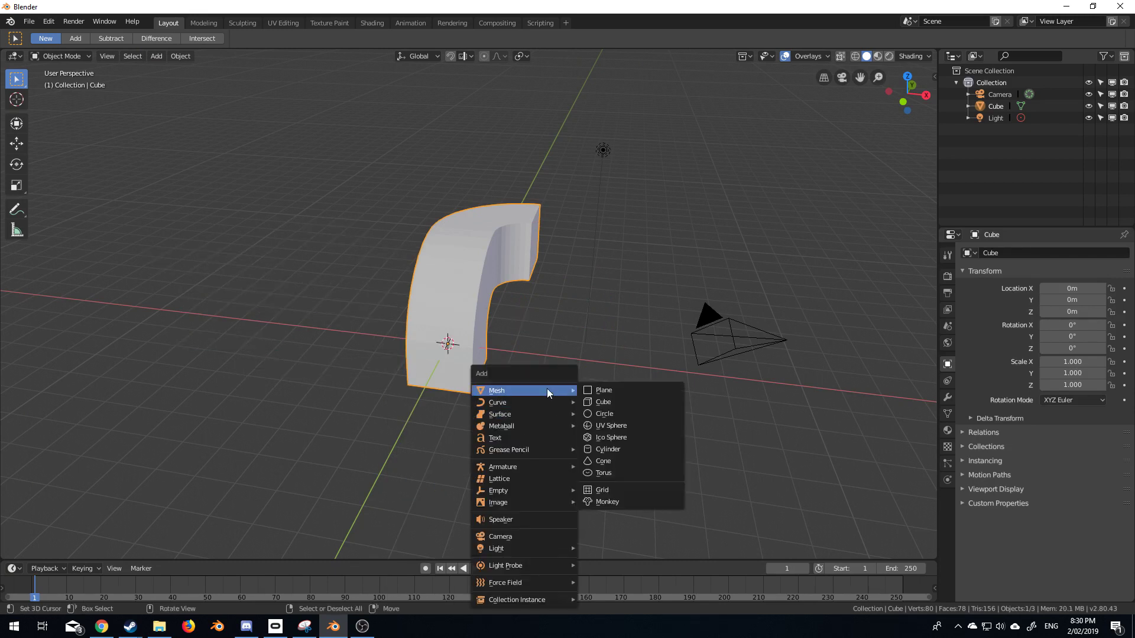
click(642, 452)
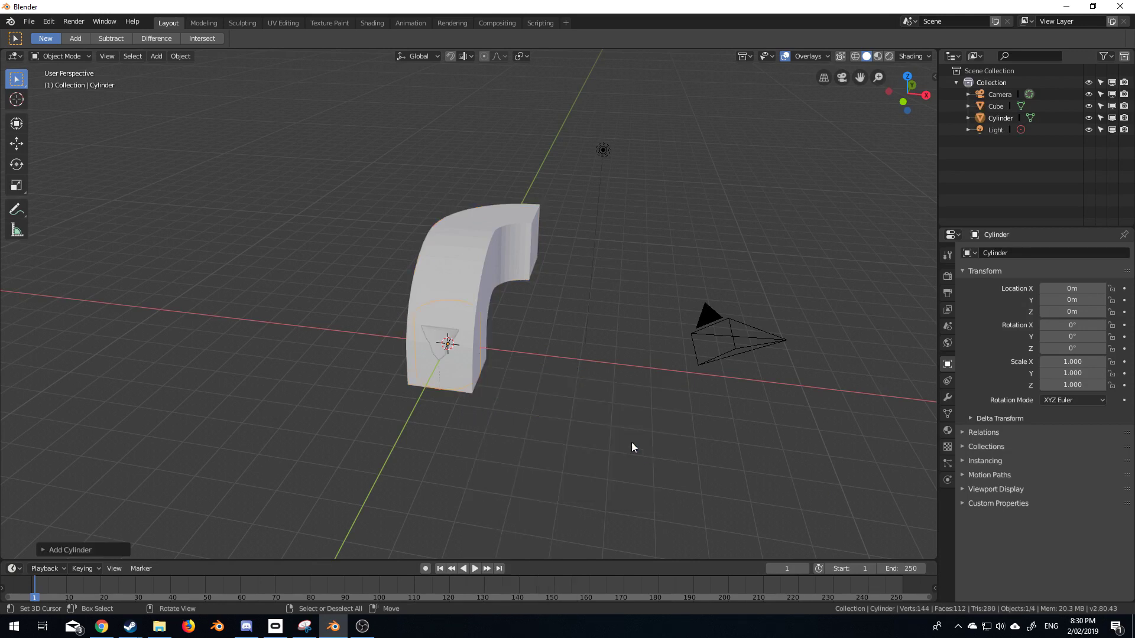
key(Tab)
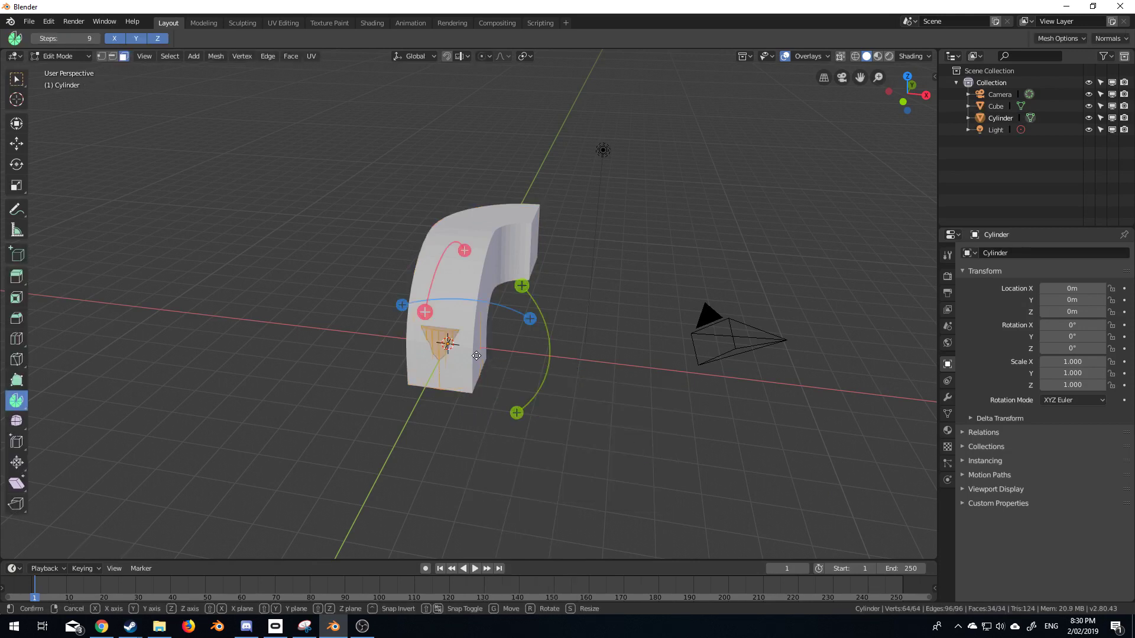
Move the cylinder's mesh out of the bent shape.
key(g)
click(321, 337)
middle_drag(321, 336, 402, 346)
scroll(401, 347, up, 2)
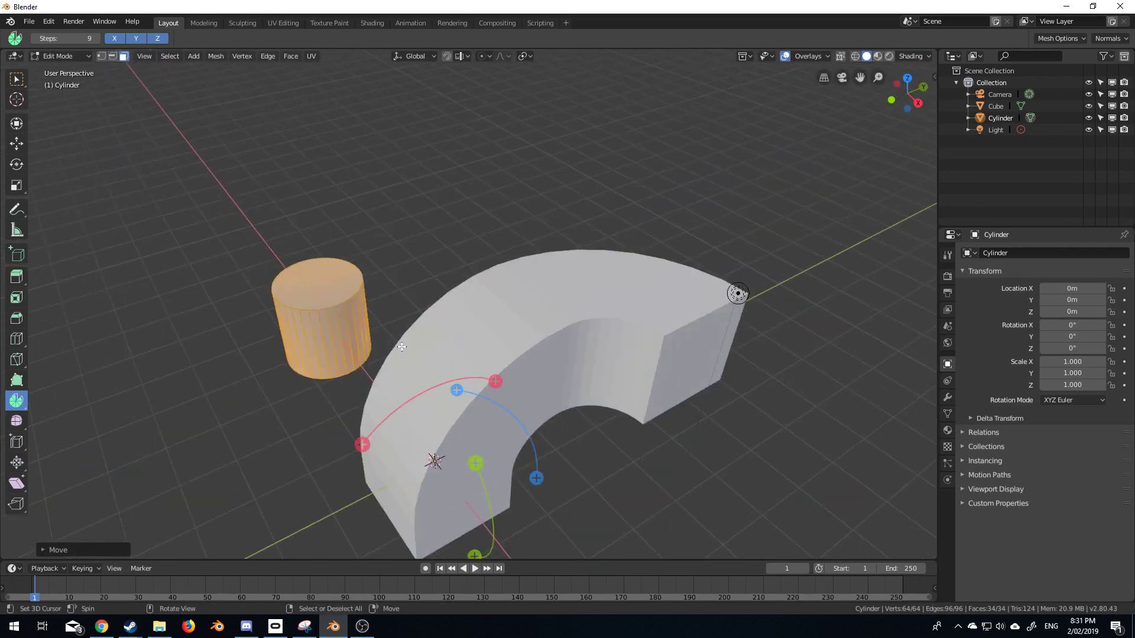
Hide the bent cube, select the cylinder, and view it from the Right side.
key(Tab)
click(455, 355)
key(h)
click(340, 317)
key(KP_3)
scroll(339, 312, up, 2)
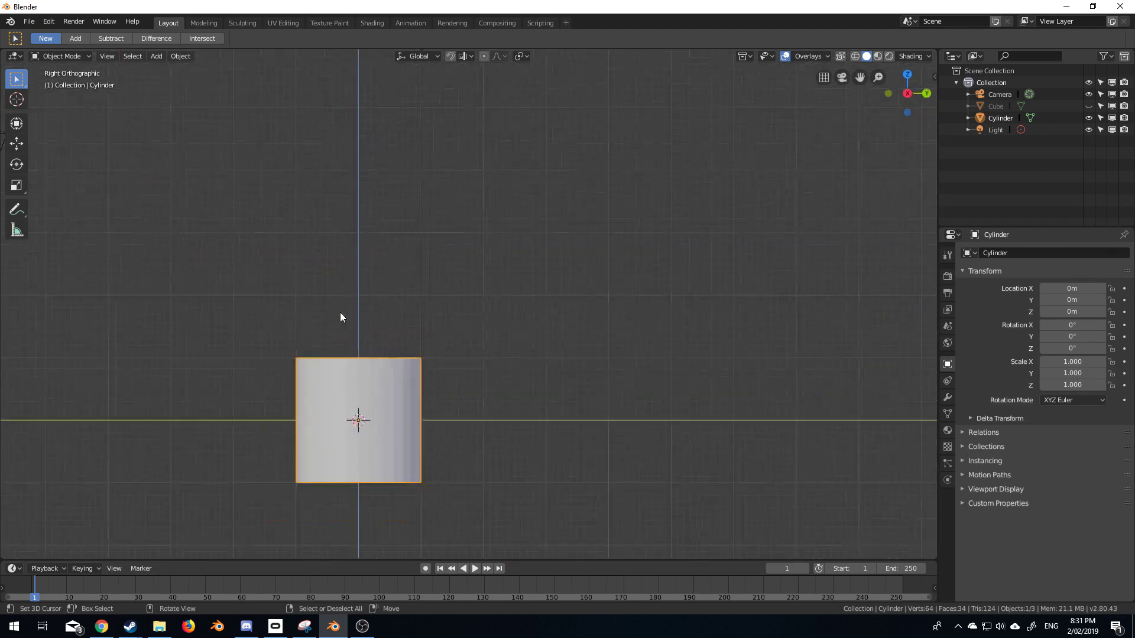
Set the 3D cursor beside the cylinder, undo a trial spin, and select only its top face.
key(Tab)
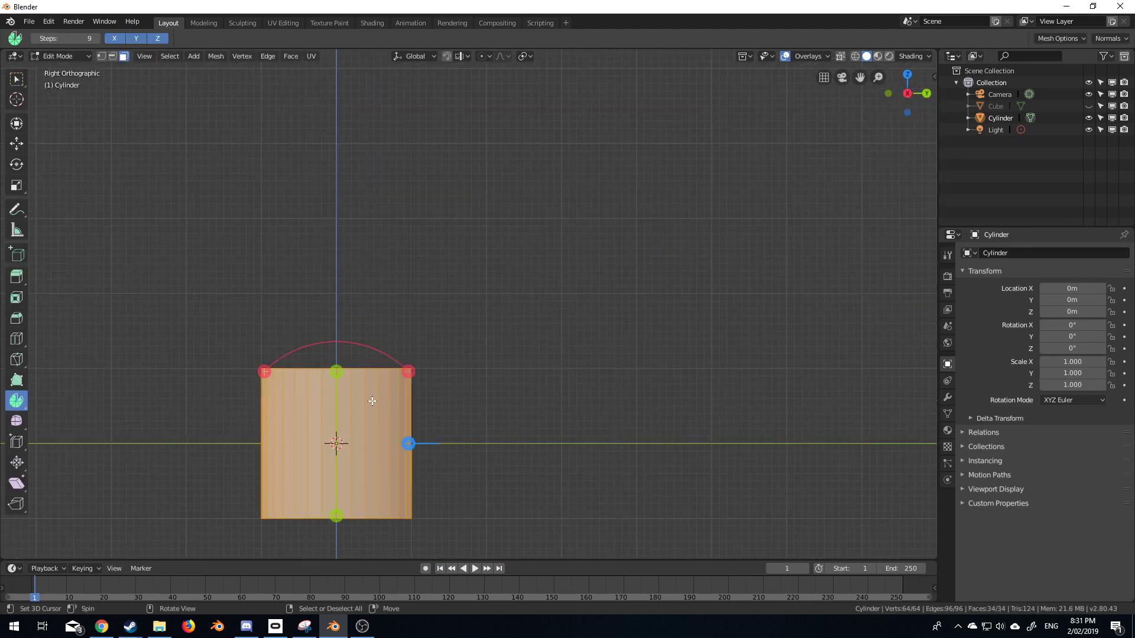
shift+right_click(487, 368)
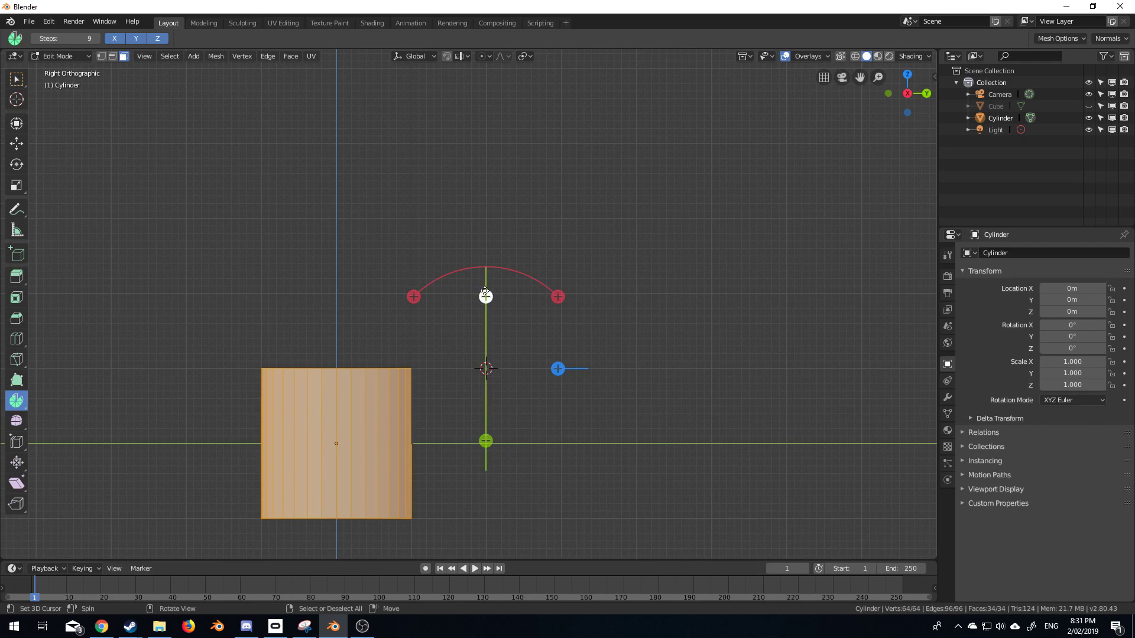
drag(486, 296, 512, 230)
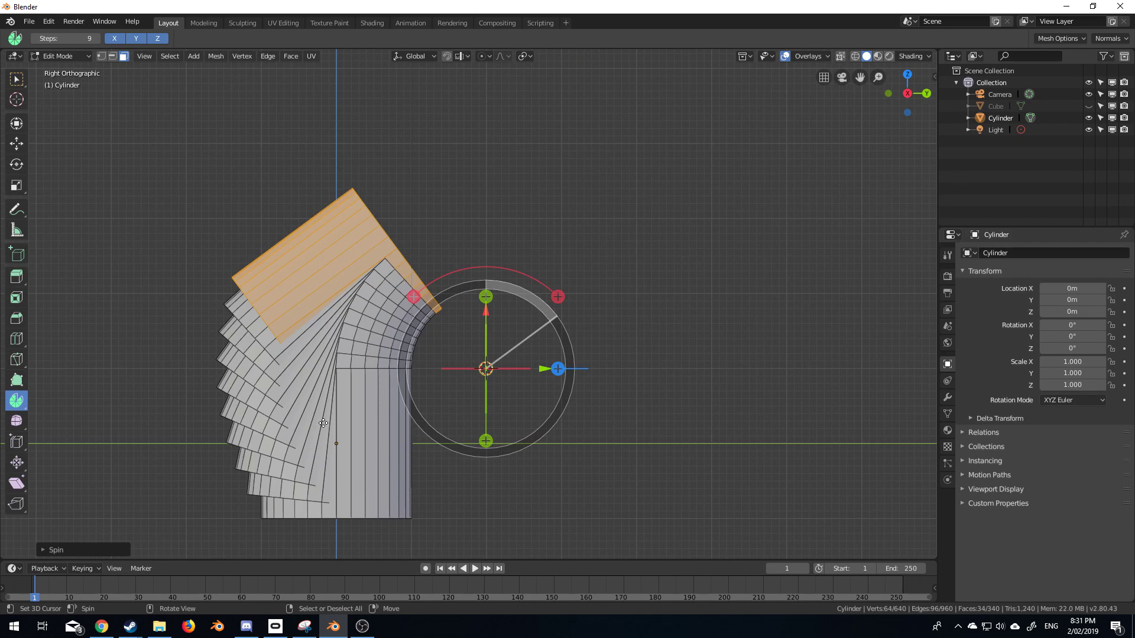
key(ctrl+z)
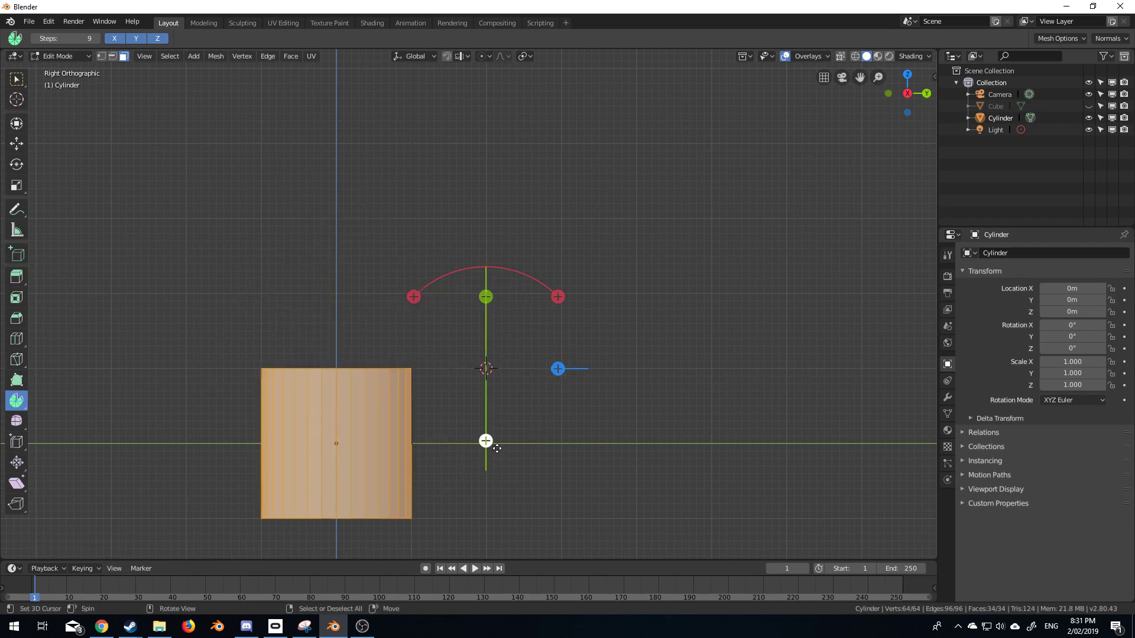
middle_drag(461, 471, 426, 313)
click(418, 297)
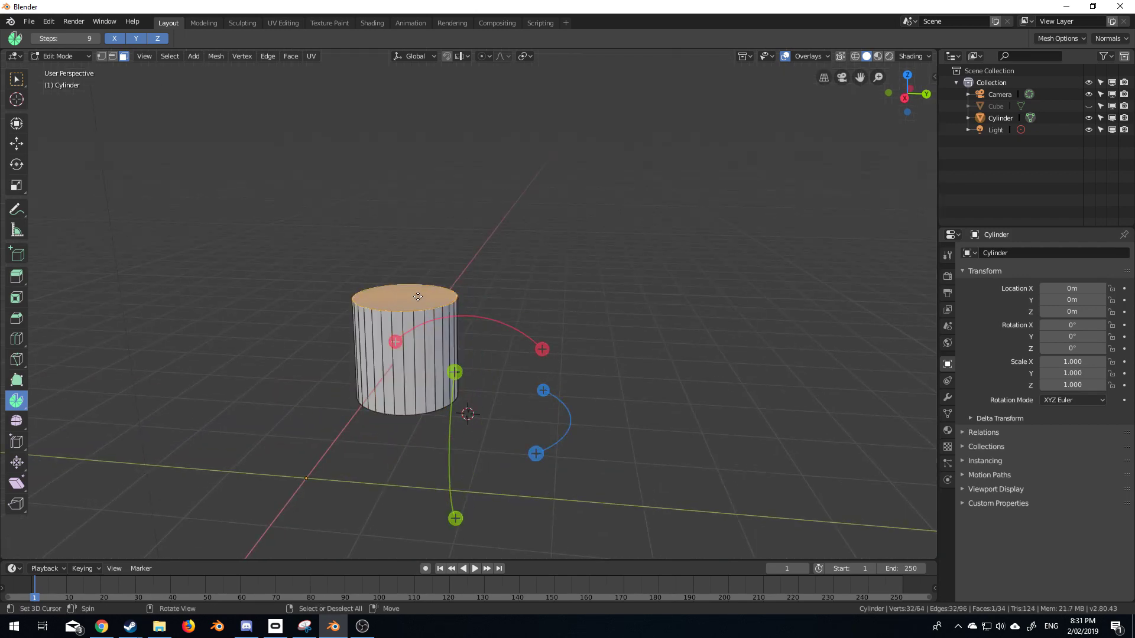
Spin the cylinder's top face into a 90° elbow, then extrude it into a straight run.
key(KP_3)
drag(413, 297, 588, 263)
shift+middle_drag(526, 236, 436, 273)
key(e)
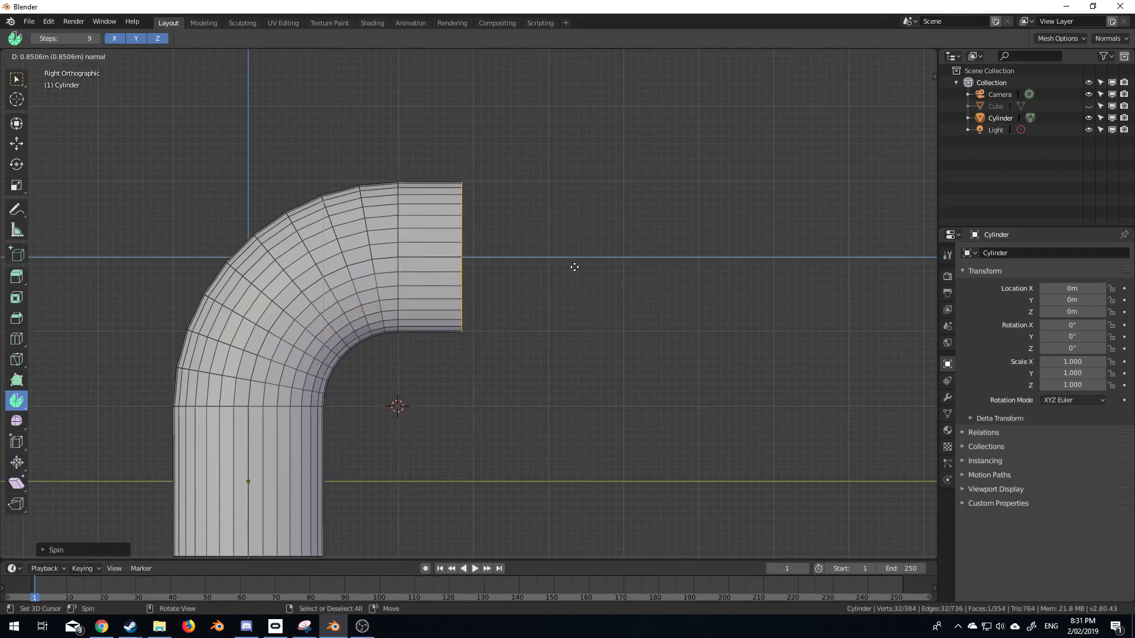
click(793, 279)
shift+middle_drag(793, 278, 489, 353)
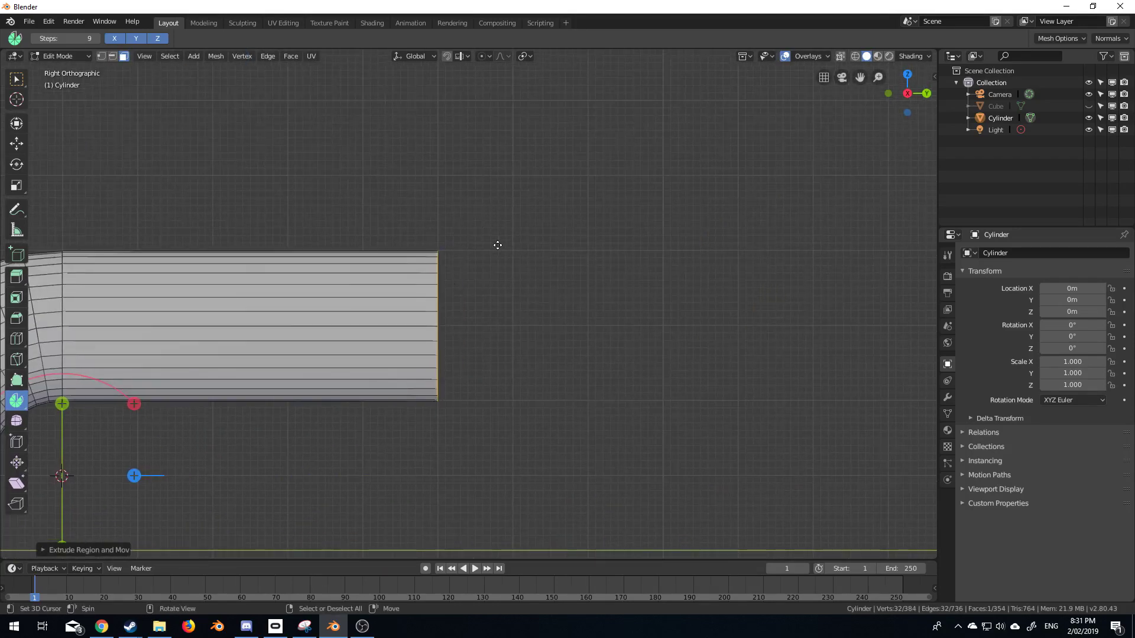
Place the 3D cursor above the pipe end and sweep a second bend around it.
shift+right_click(437, 174)
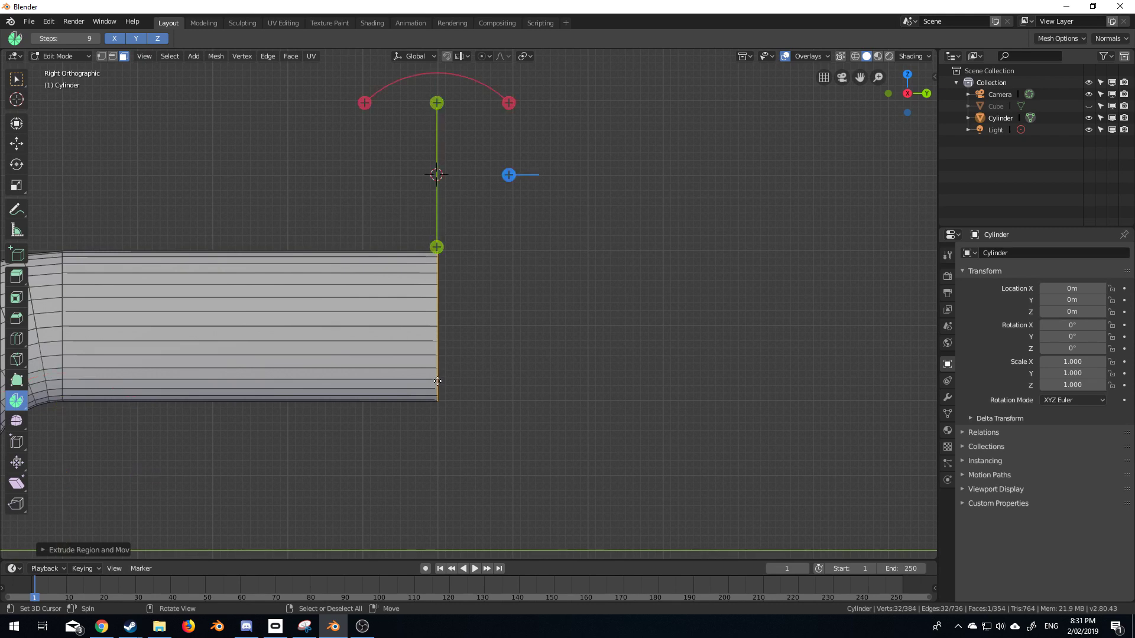
shift+middle_drag(559, 173, 514, 311)
drag(319, 240, 223, 490)
Finish the second bend at a quarter turn and extrude the end straight upward.
shift+middle_drag(568, 343, 532, 417)
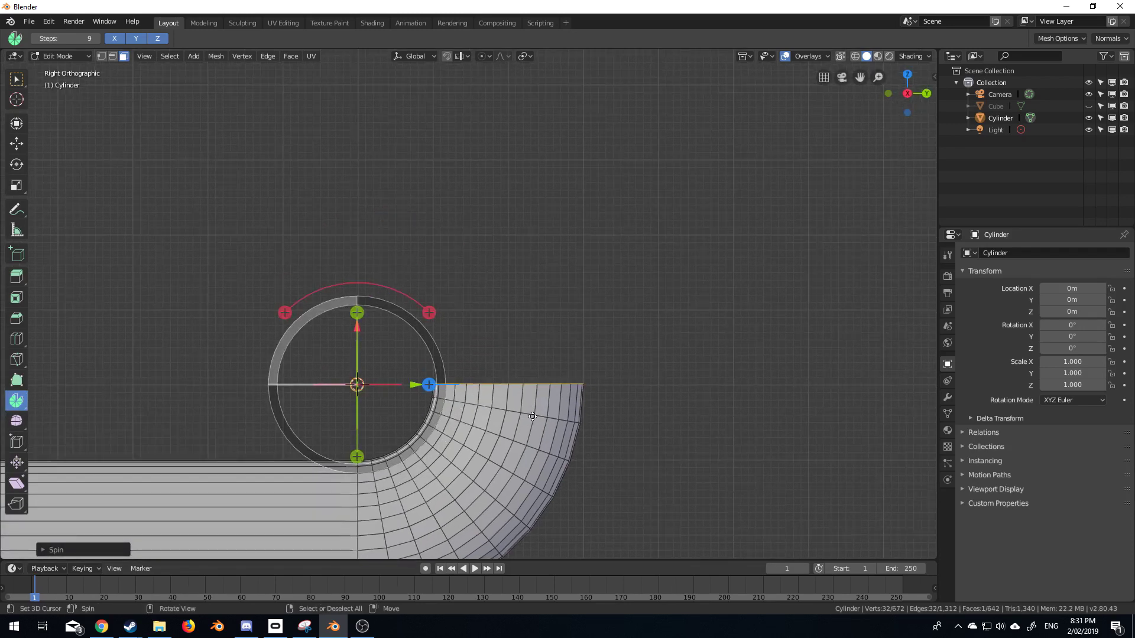
key(e)
click(528, 188)
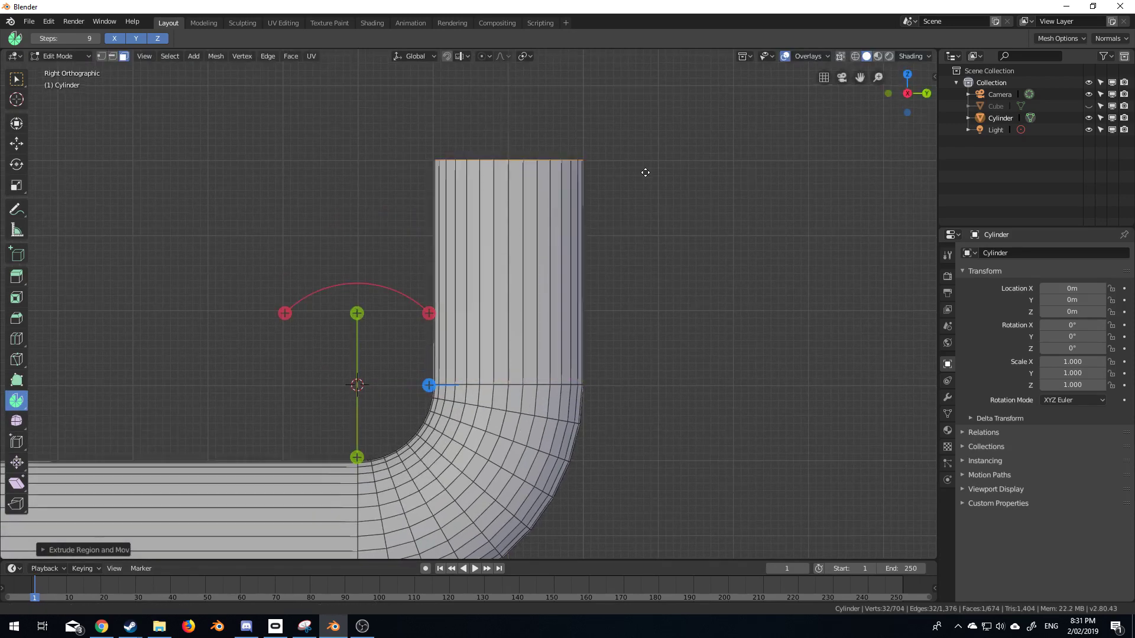
shift+middle_drag(645, 171, 572, 414)
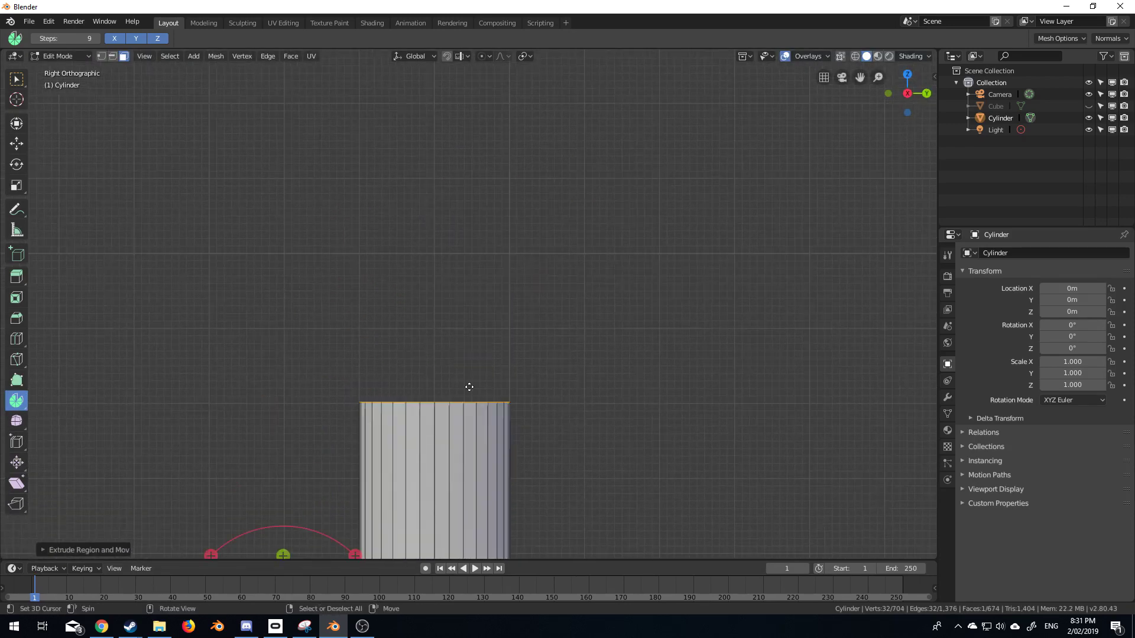
Set the pivot right of the pipe top and spin a U-shaped third bend over it.
shift+right_click(585, 404)
shift+middle_drag(585, 404, 532, 297)
drag(606, 223, 302, 523)
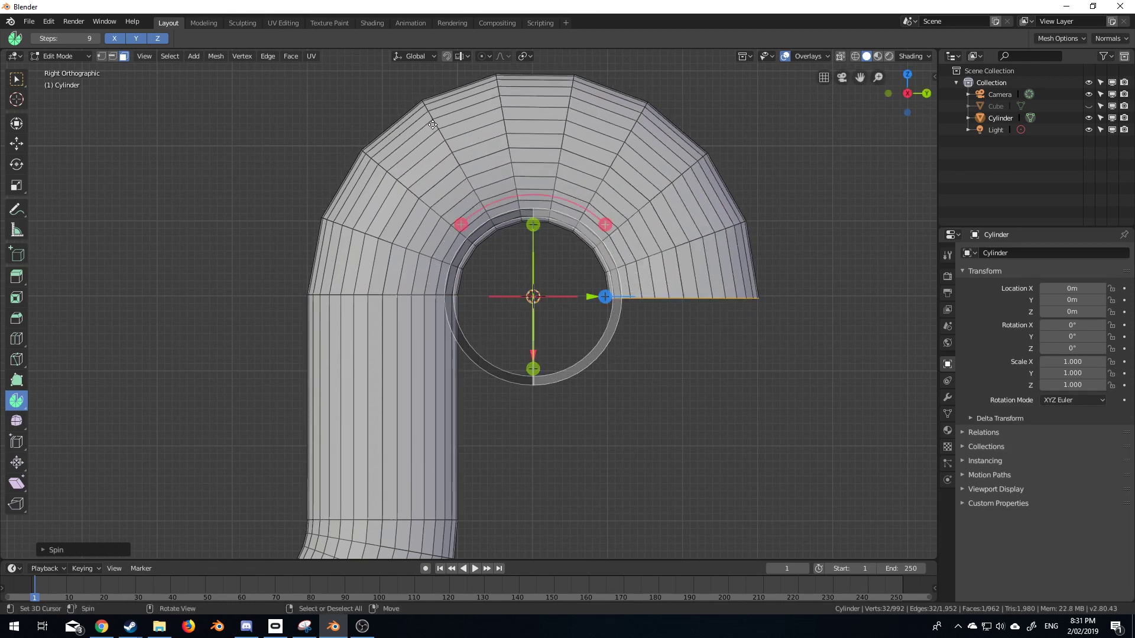
Raise the Spin bend's Steps value to 18 for a smoother arc.
click(97, 38)
click(97, 38)
click(96, 38)
click(97, 39)
click(97, 38)
click(96, 38)
click(97, 39)
click(97, 39)
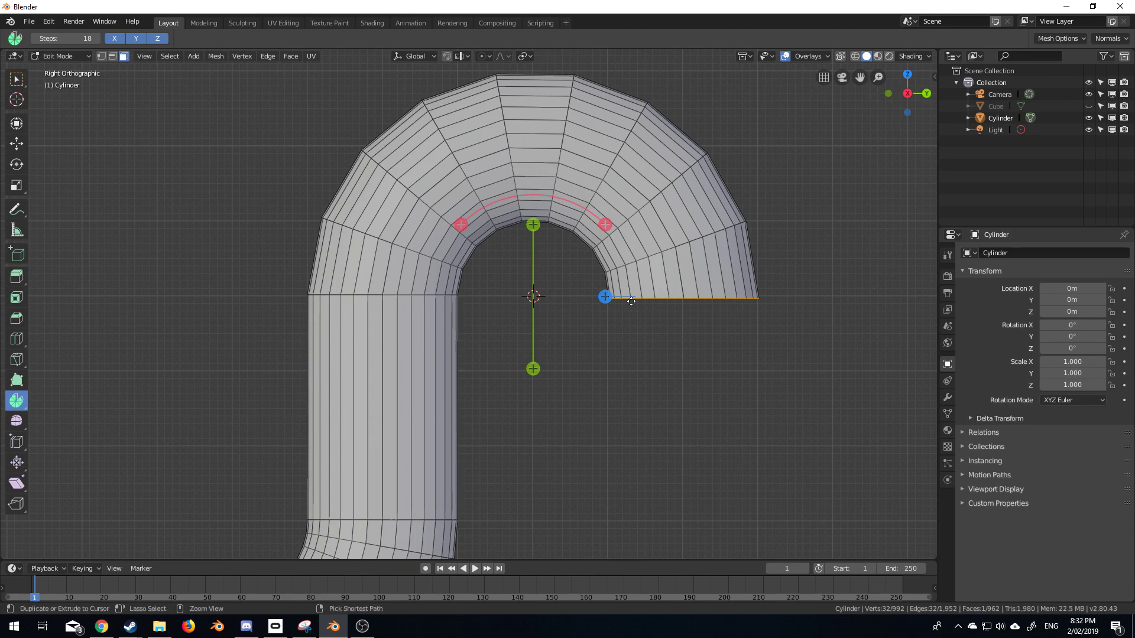
Undo the top bend section, then redo it from the Edit menu.
key(ctrl+z)
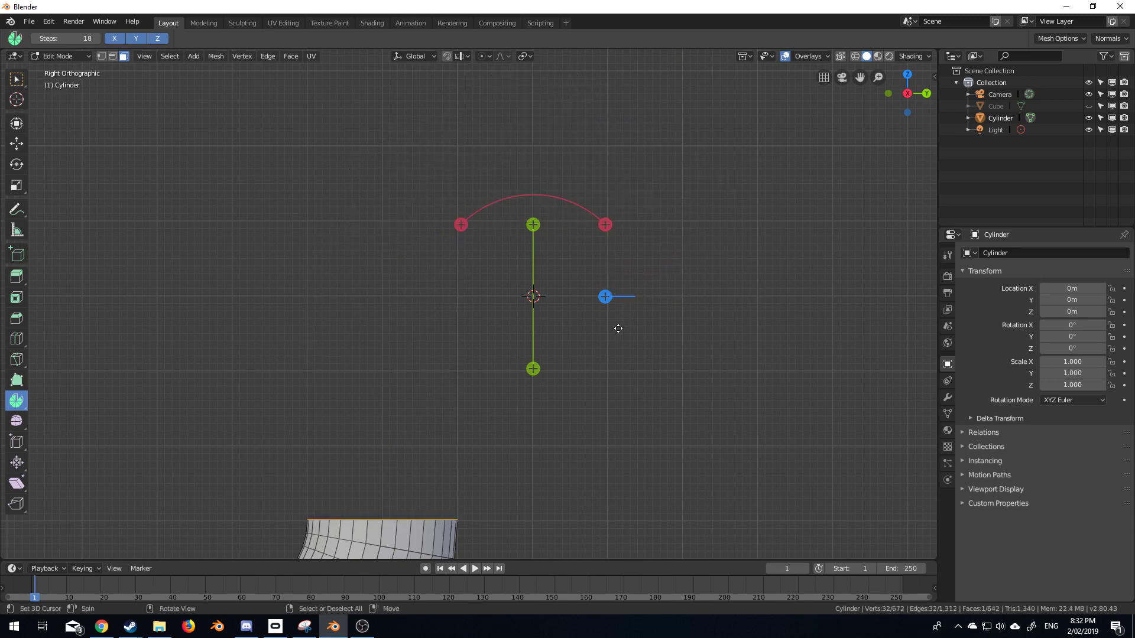
click(50, 22)
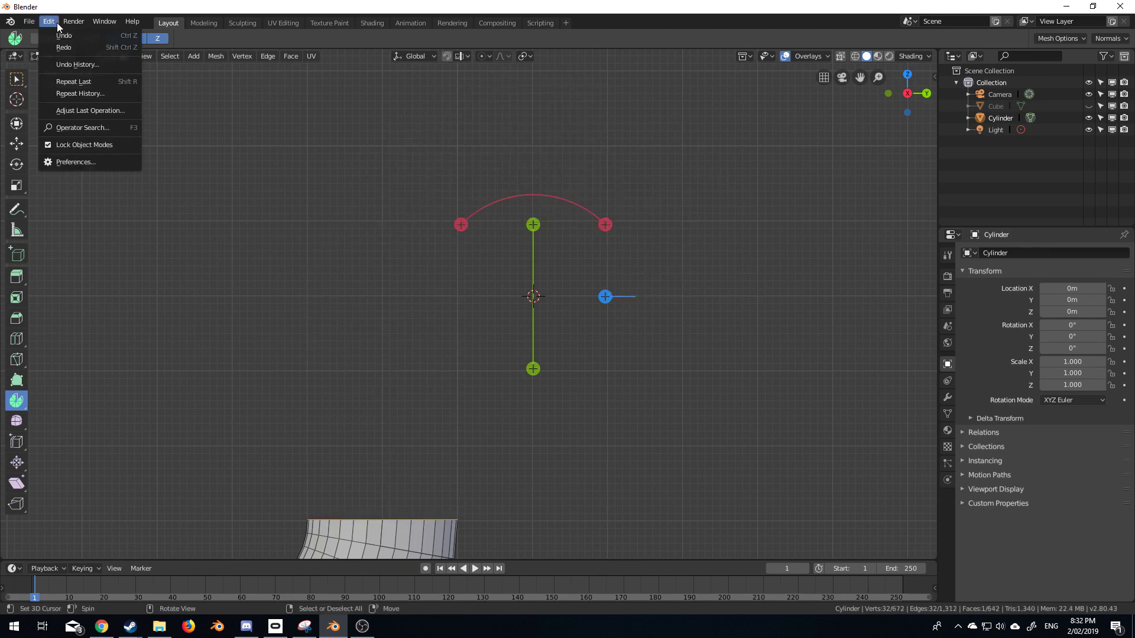
click(63, 48)
click(51, 22)
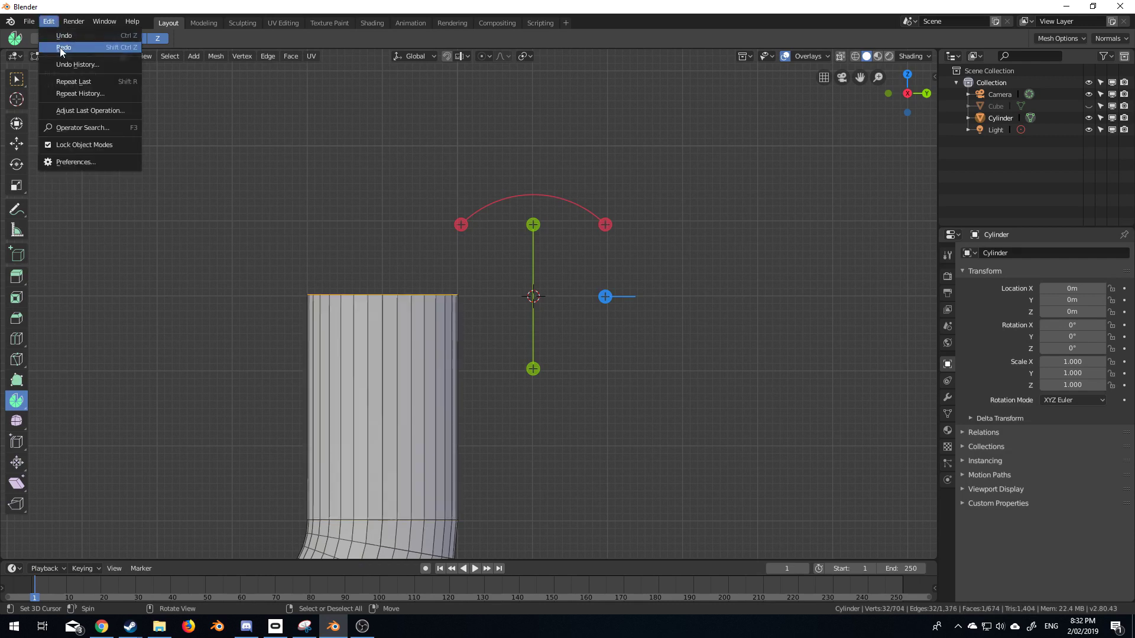